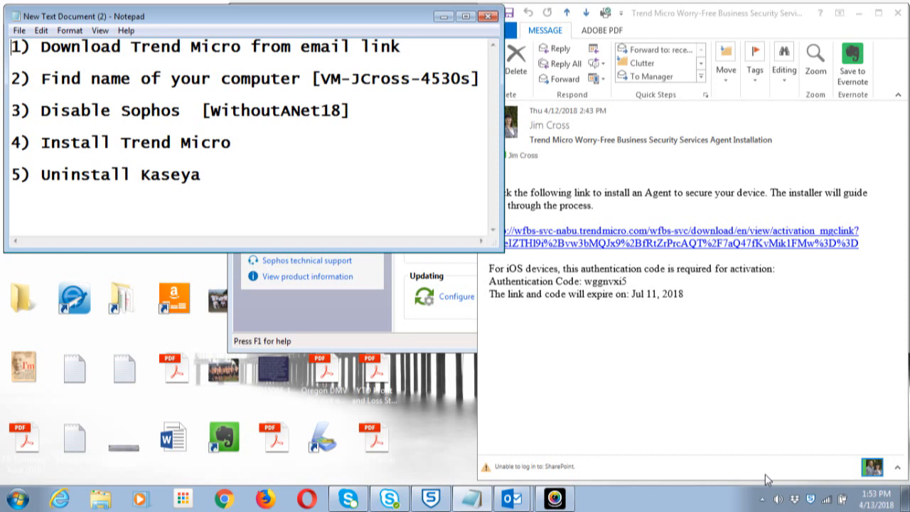
Step: Look up the computer name in the Windows system information, and close the window
click(659, 20)
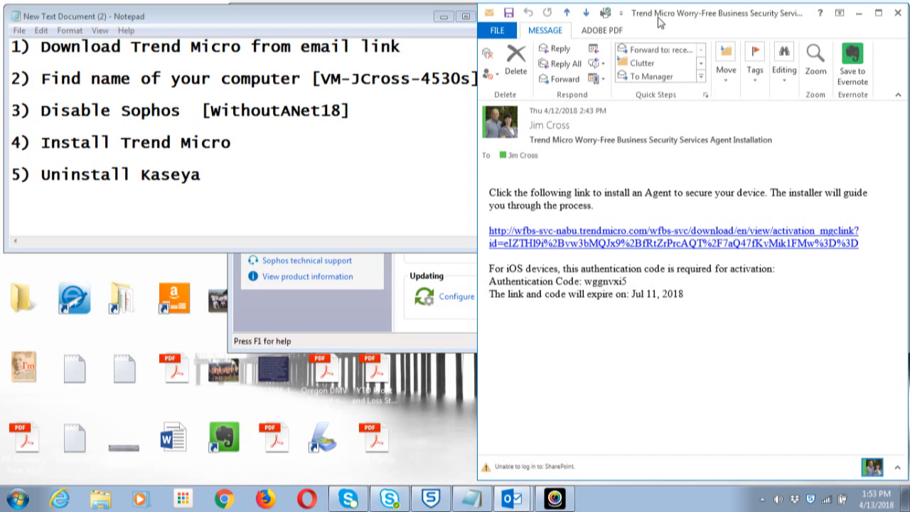
click(228, 20)
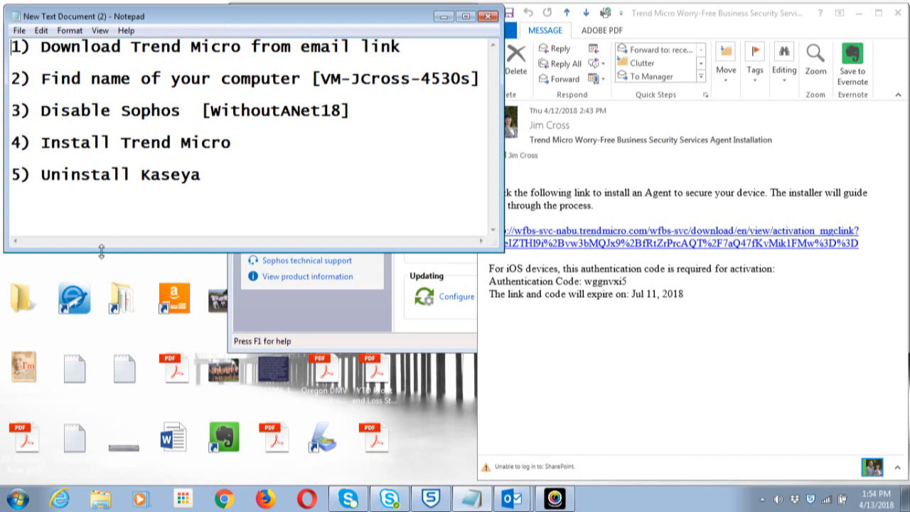
click(17, 500)
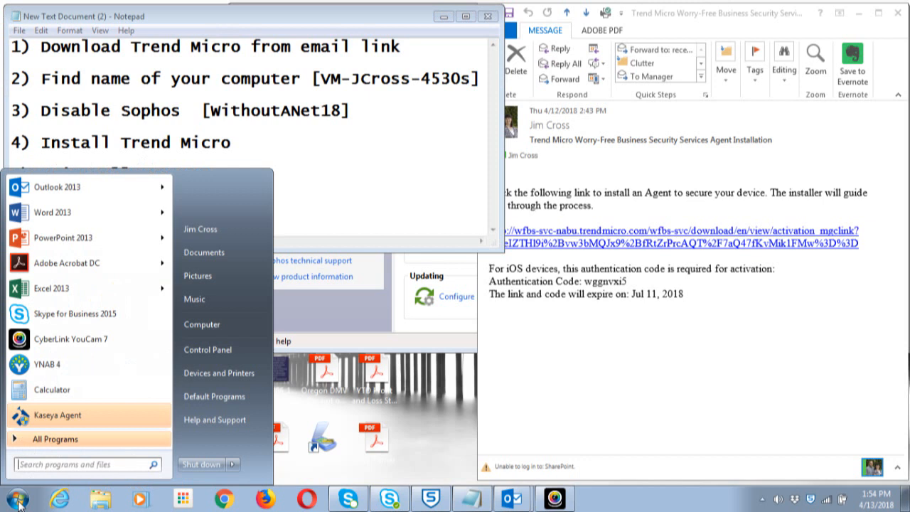
right_click(218, 325)
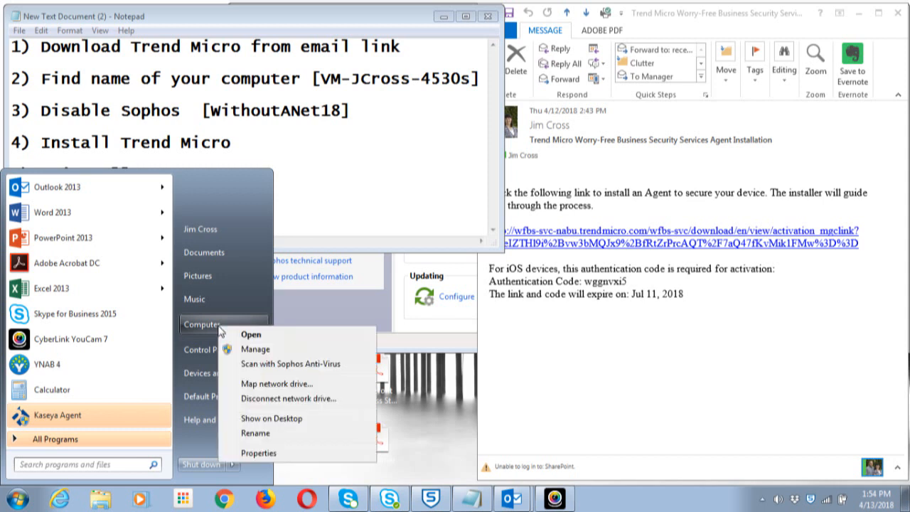
click(259, 453)
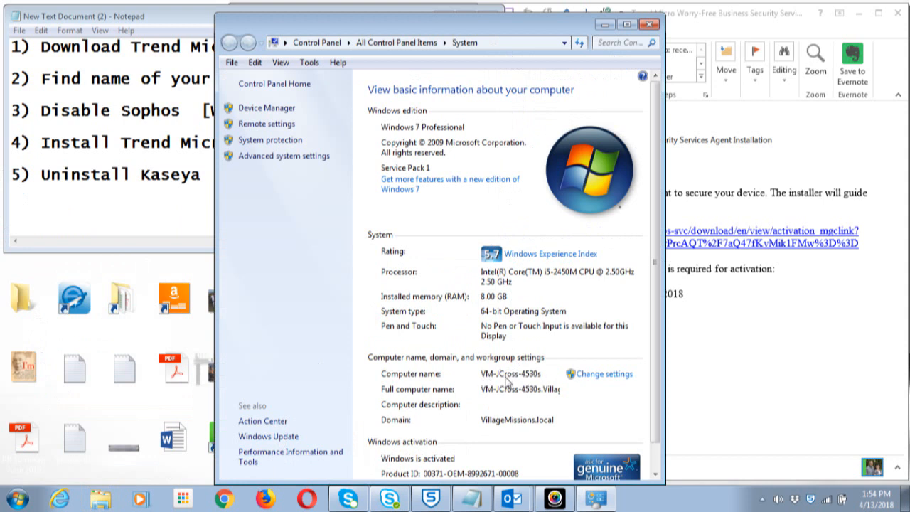
click(649, 25)
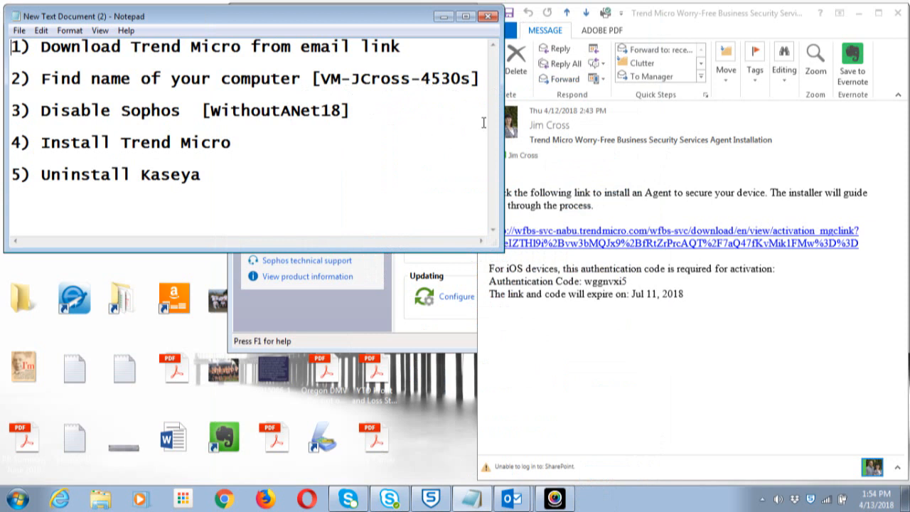
Step: Open the Trend Micro agent link from the email and fill in the device label with the computer name copied from the notes
click(660, 247)
click(659, 247)
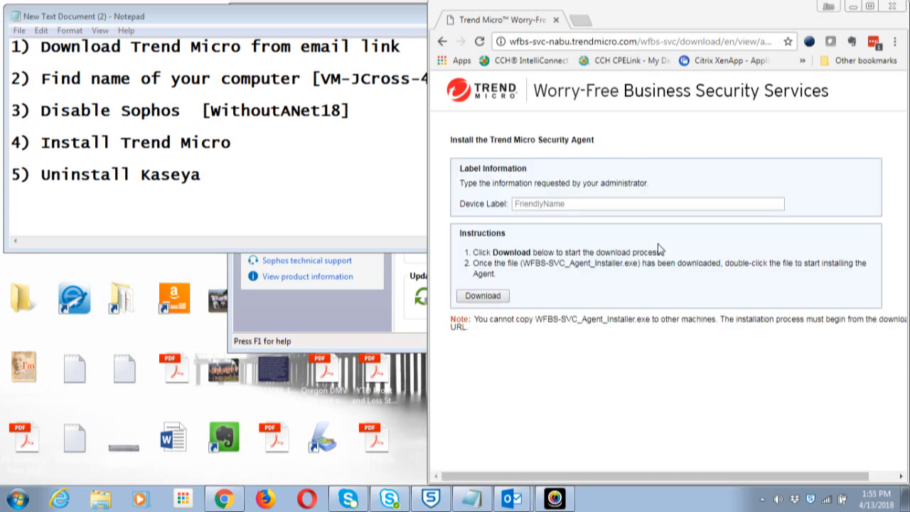
click(562, 203)
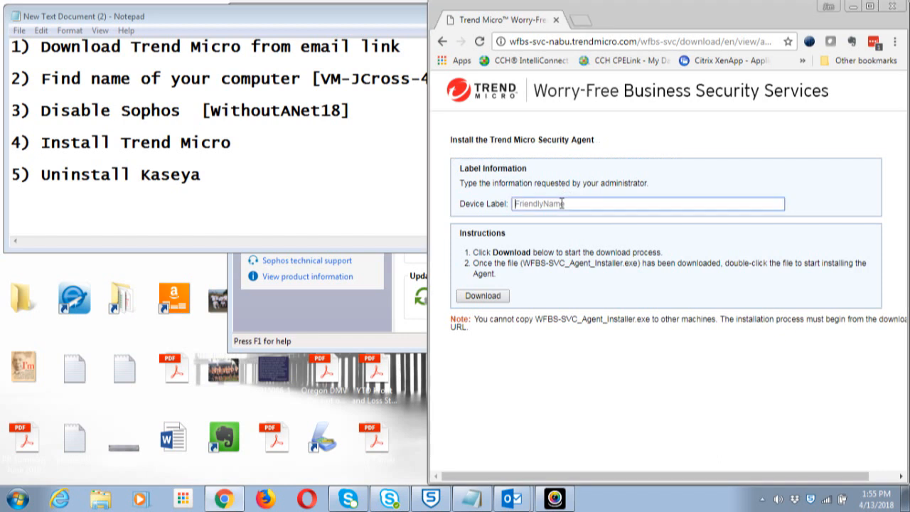
click(320, 78)
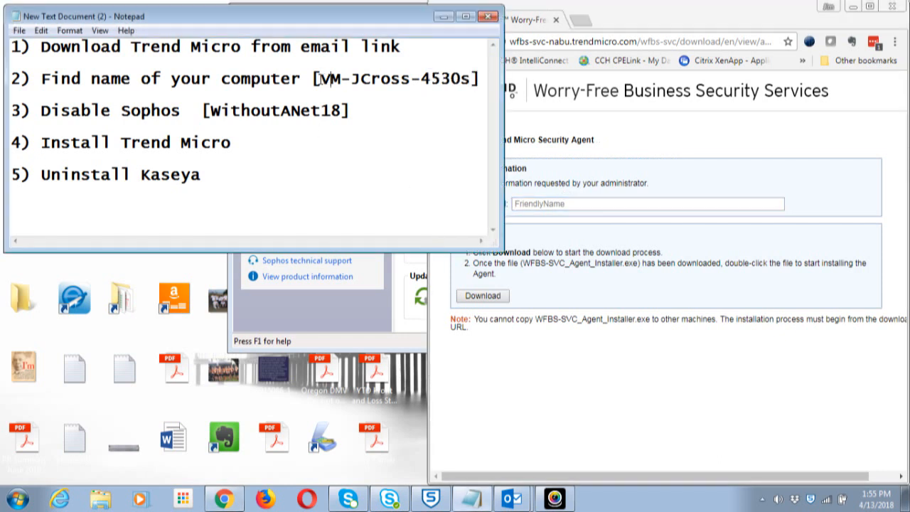
drag(320, 78, 472, 79)
key(ctrl+c)
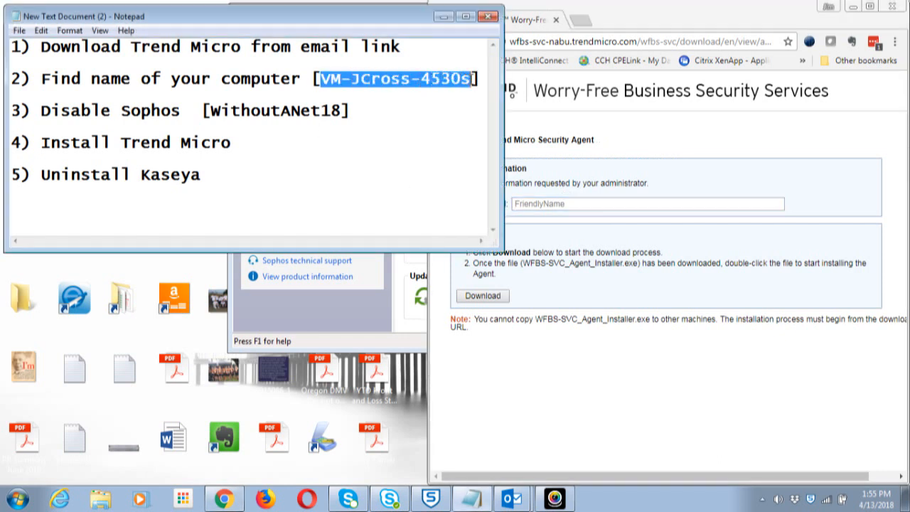
click(629, 204)
key(ctrl+v)
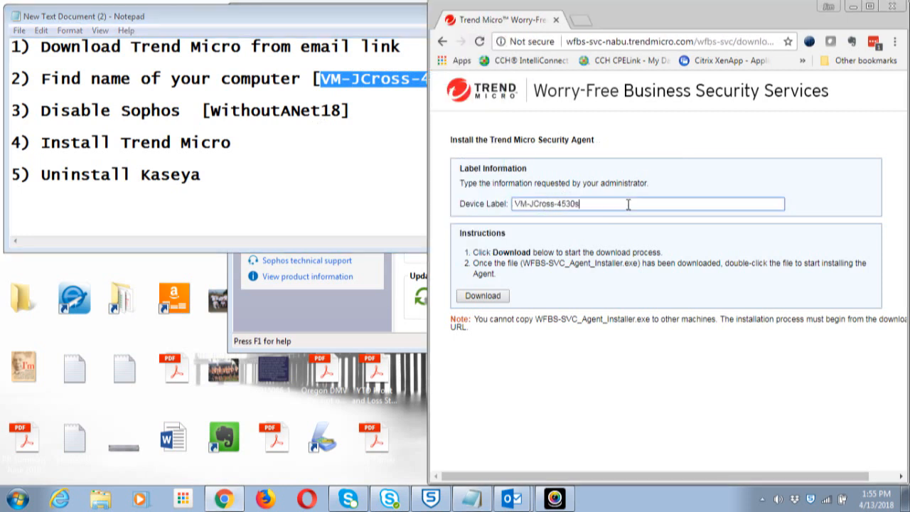
Step: Minimize the Trend Micro download page and the installation email to uncover the Sophos window
click(475, 299)
click(855, 9)
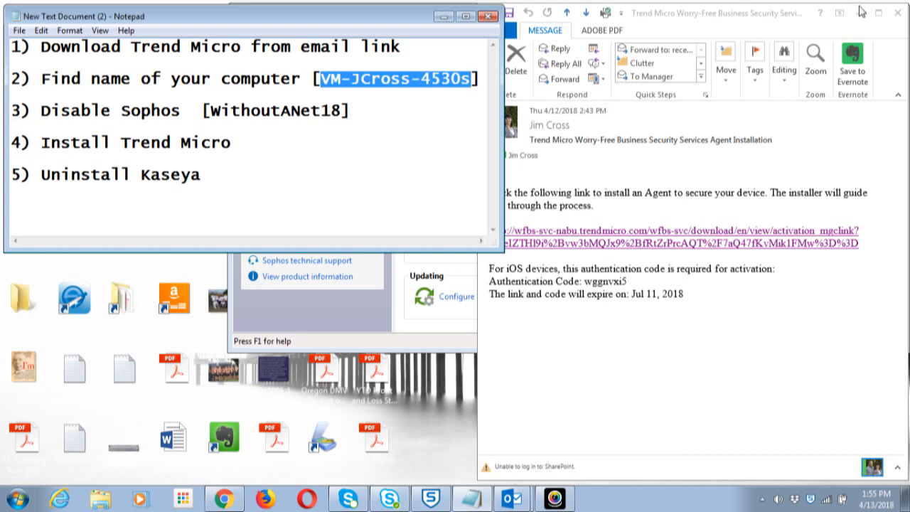
click(860, 13)
click(861, 14)
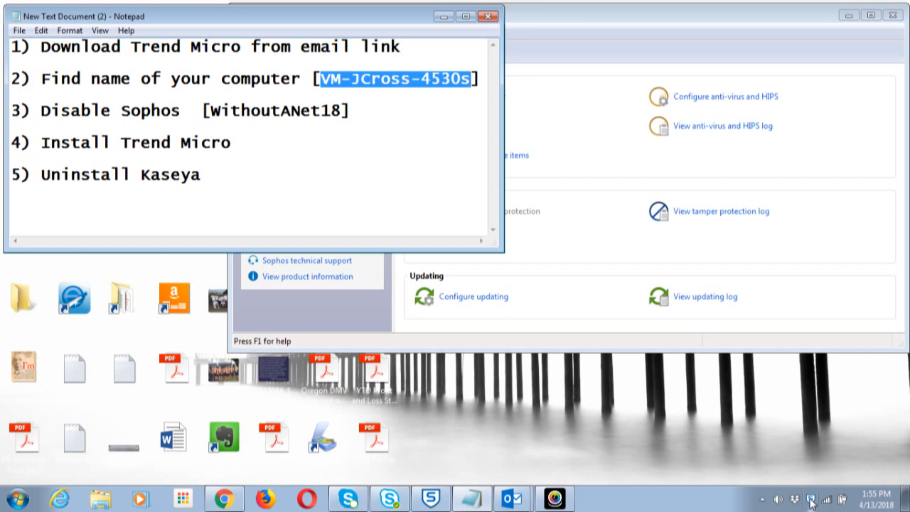
Step: Check the hidden notification icons and the Sophos shield's shortcut options, and close them without choosing anything
click(762, 500)
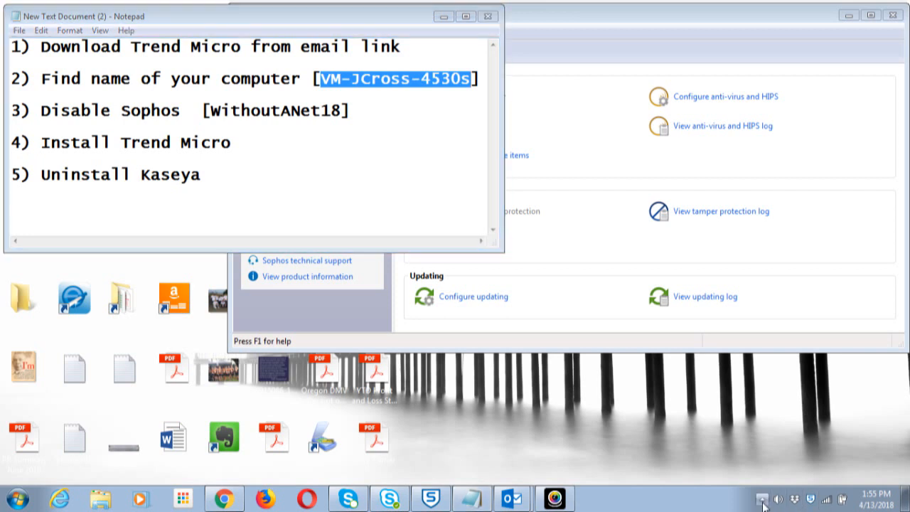
click(762, 500)
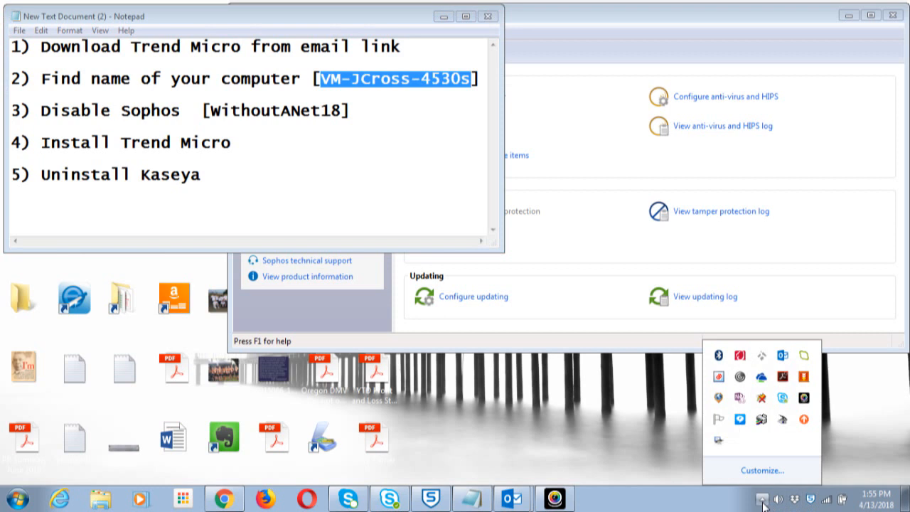
click(812, 501)
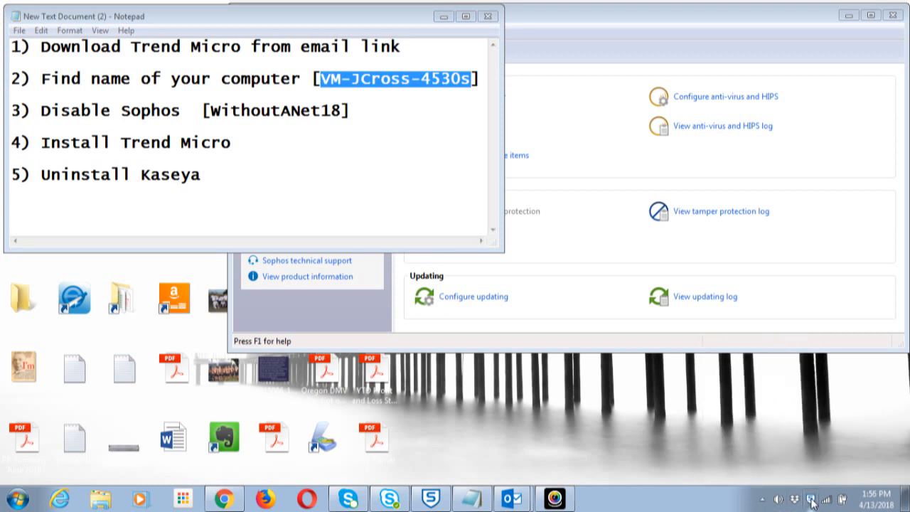
right_click(812, 501)
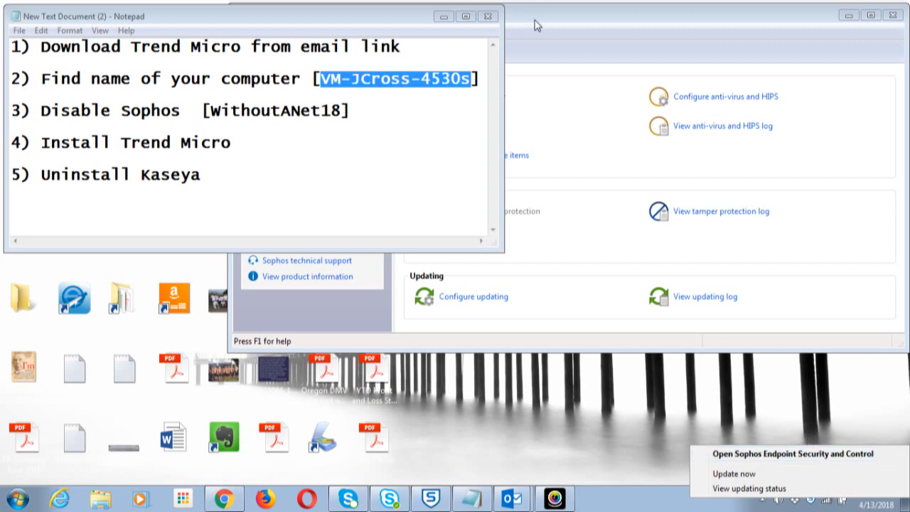
click(556, 22)
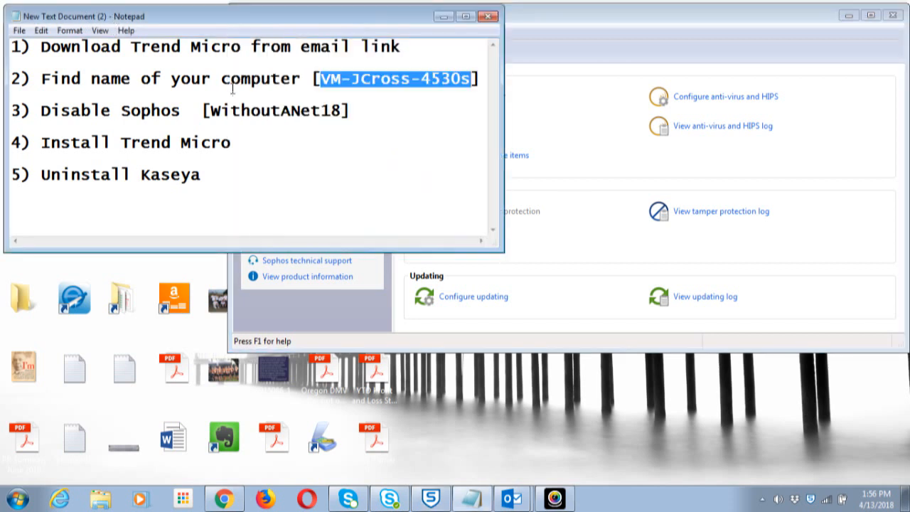
Step: Authenticate in Sophos with the tamper protection password copied from the notes, turn off tamper protection, and minimize Sophos
click(211, 112)
drag(211, 113, 340, 118)
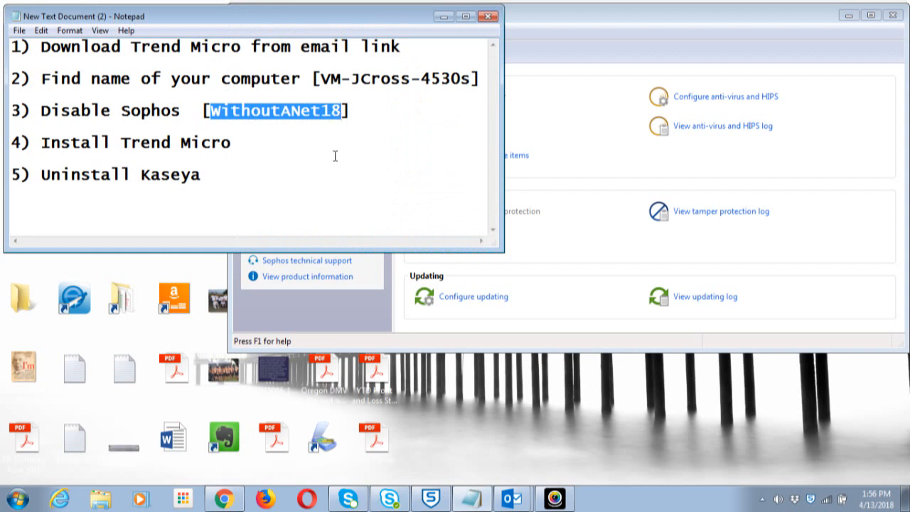
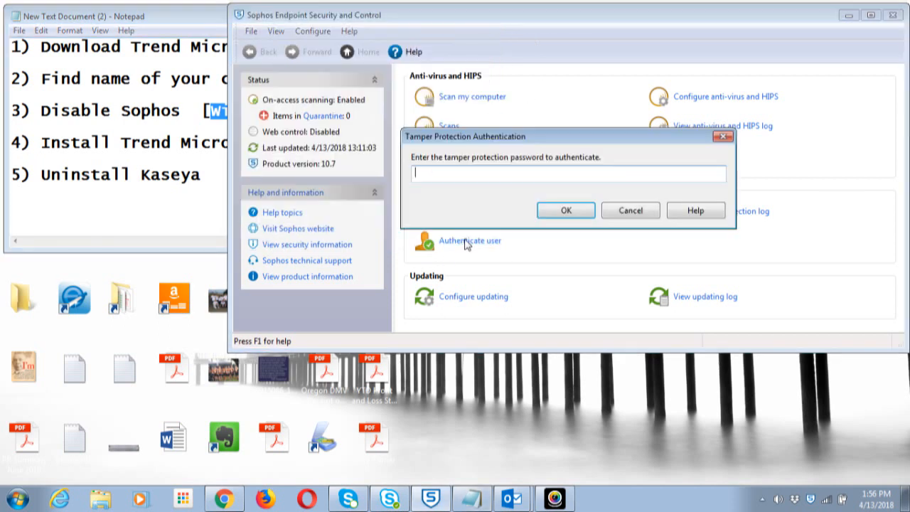
key(ctrl+v)
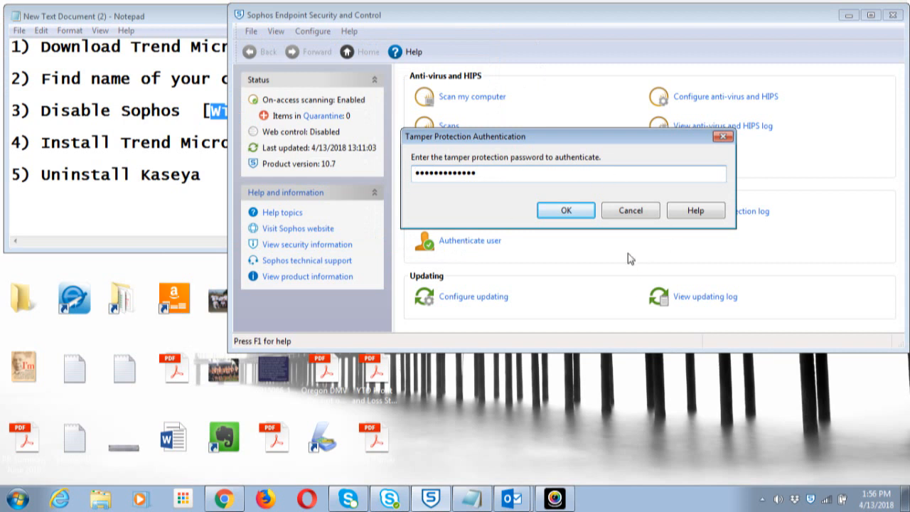
click(563, 213)
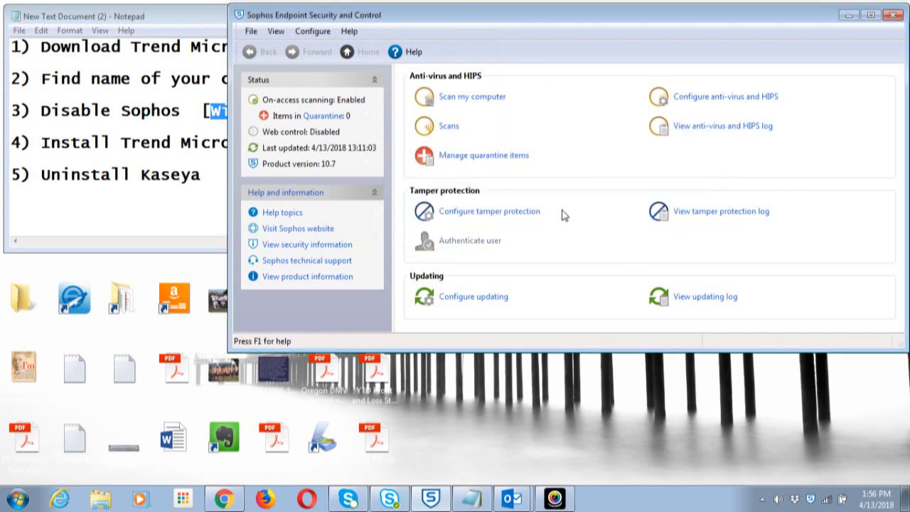
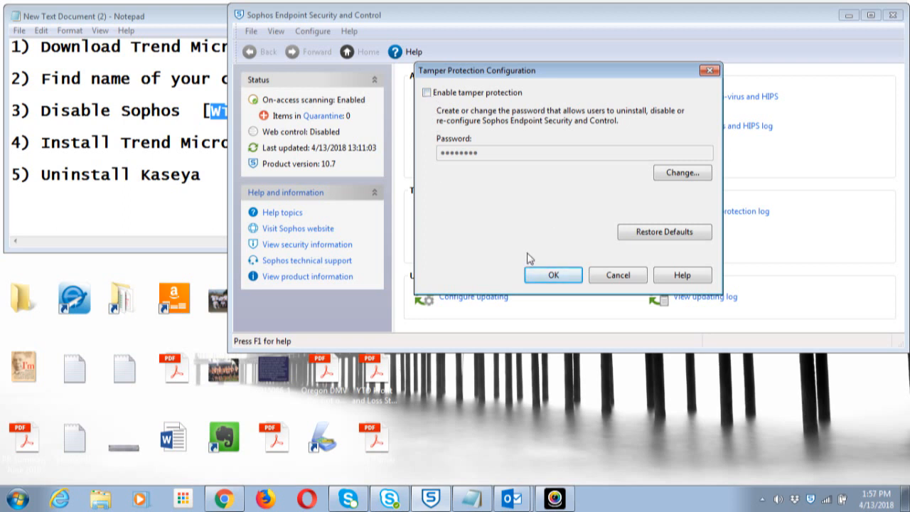
click(553, 276)
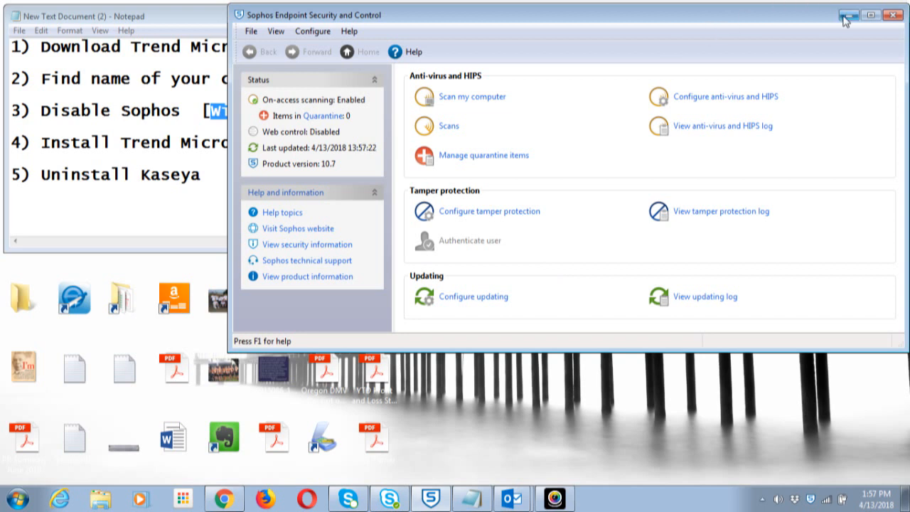
click(844, 17)
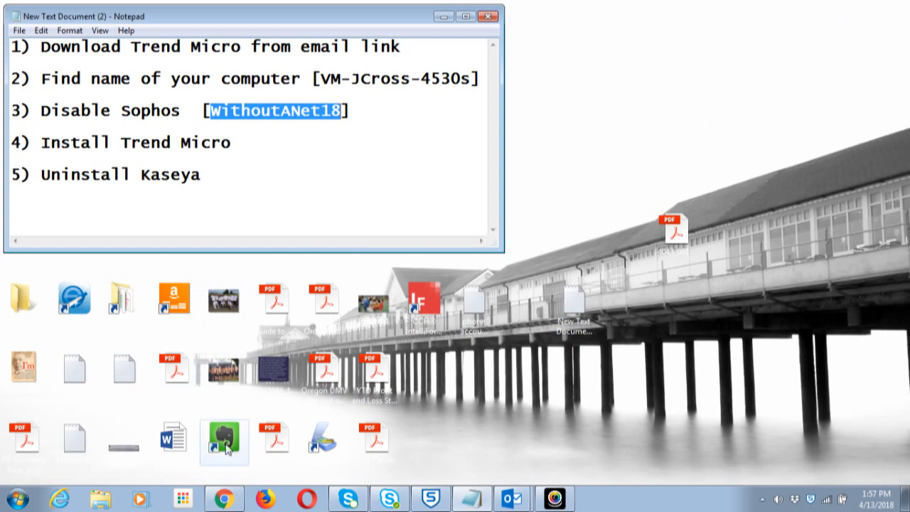
Step: Try to run WFBS-SVC_Agent_Installer.exe from Chrome's downloads list, and dismiss the installer's message
click(224, 499)
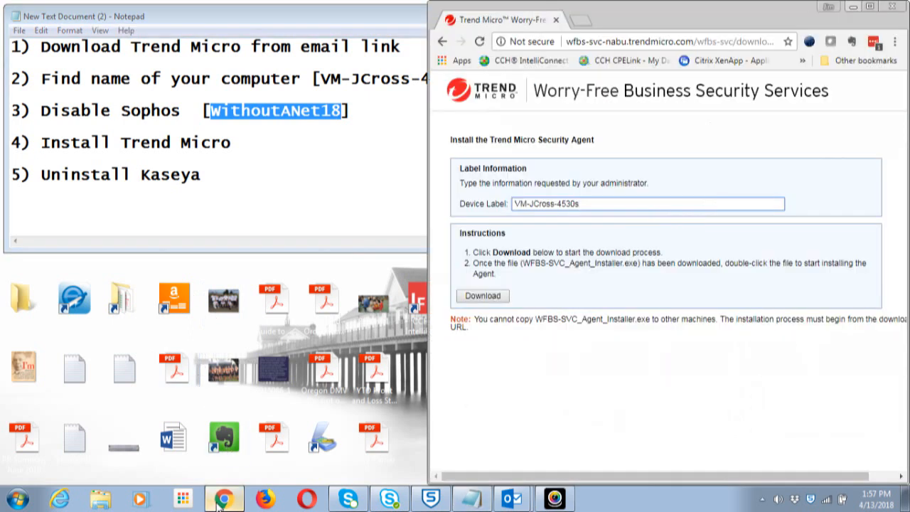
click(896, 43)
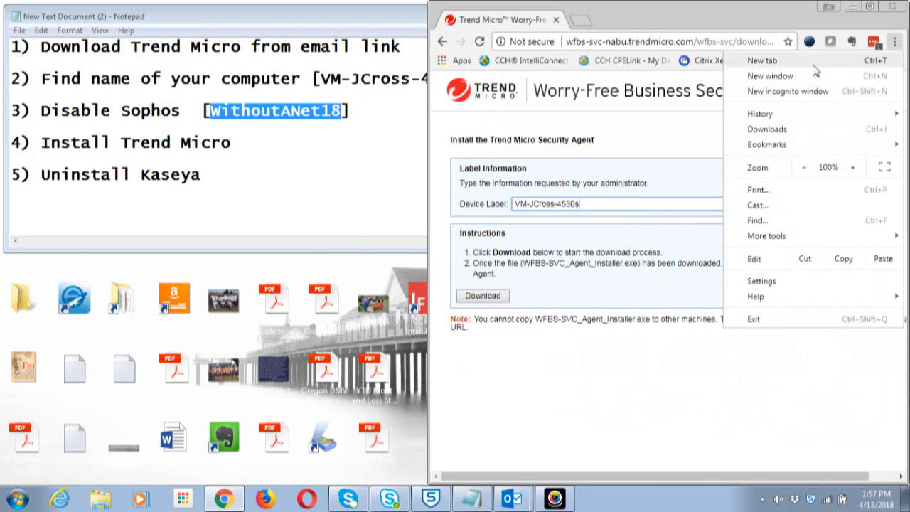
click(766, 129)
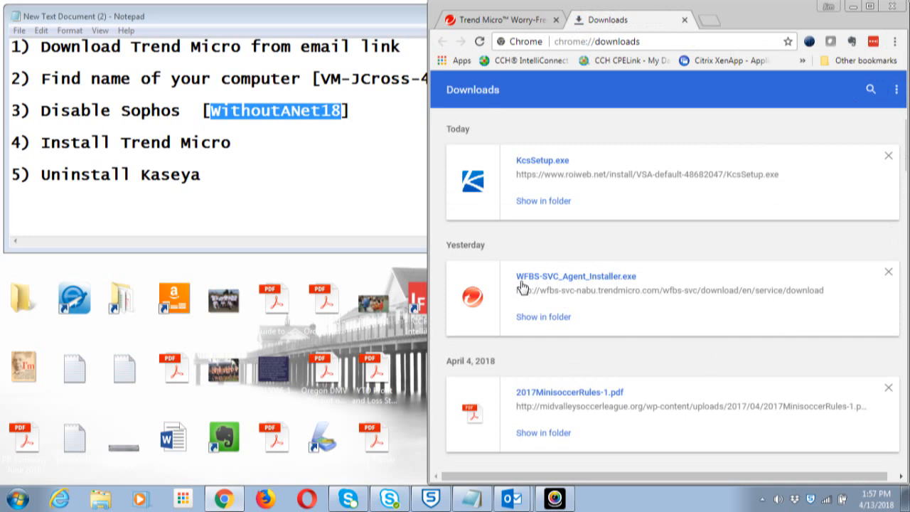
click(609, 278)
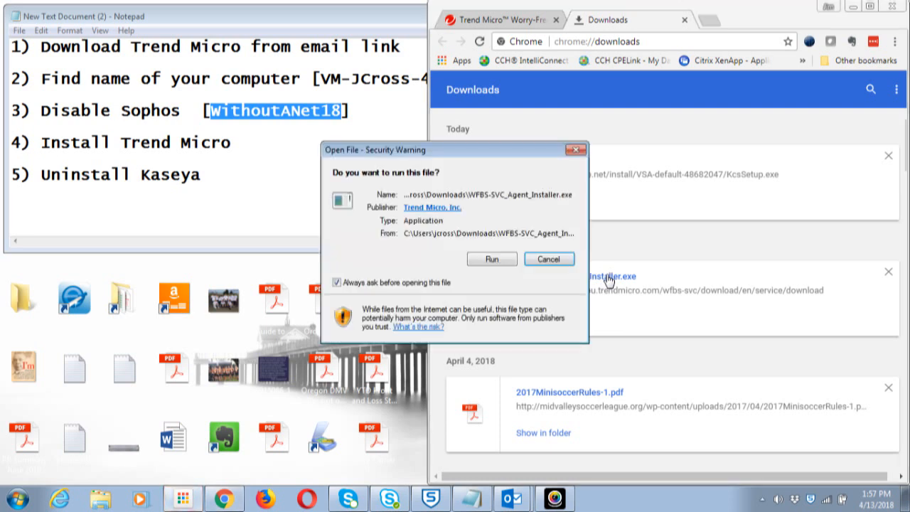
click(492, 259)
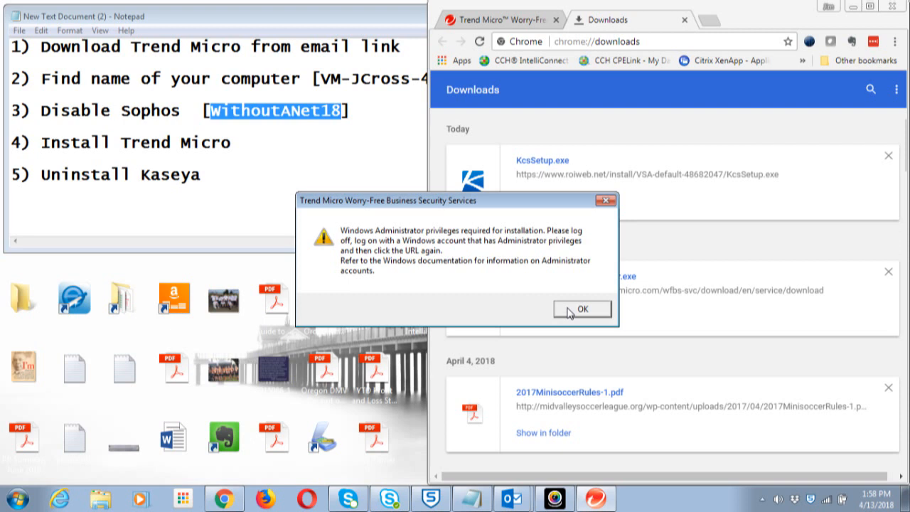
click(579, 311)
click(581, 310)
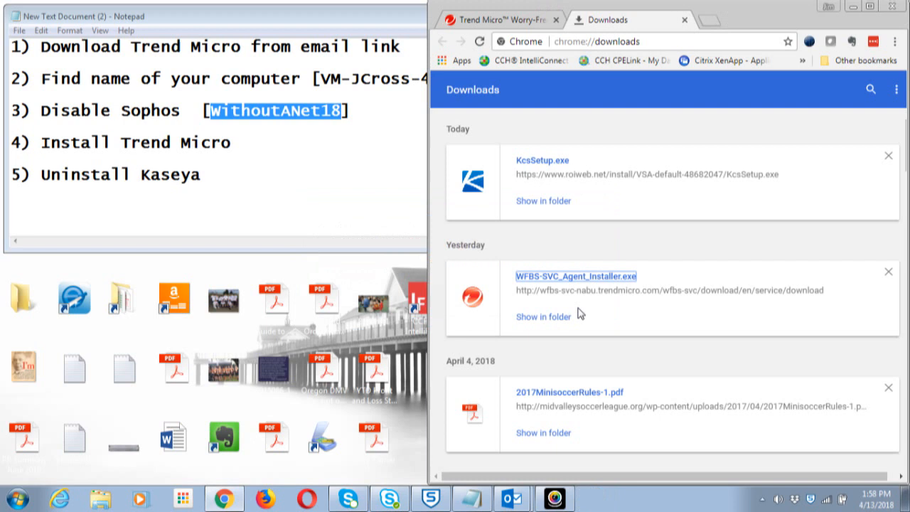
click(554, 499)
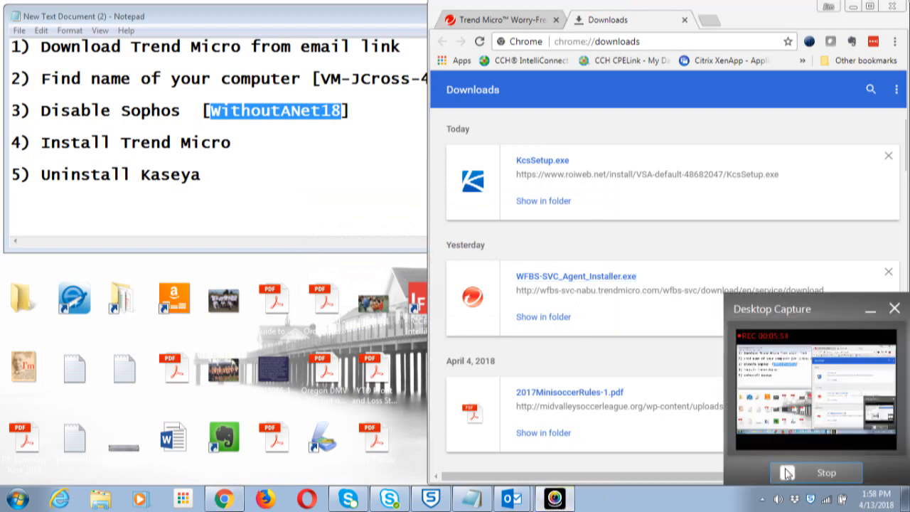